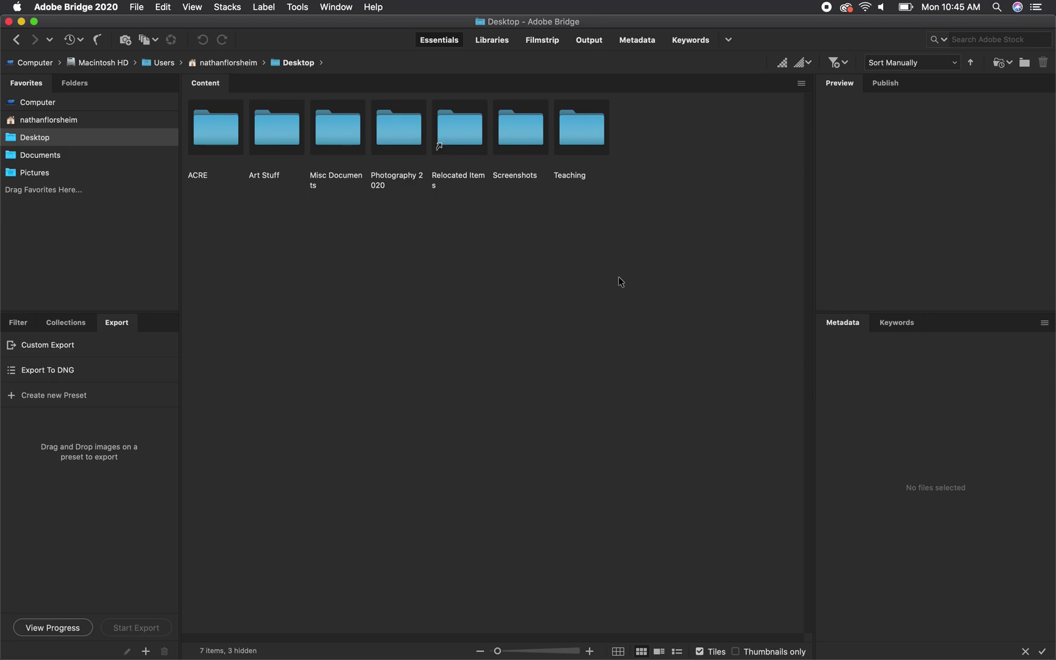
Browse to Photography 2020 > Iceland 2020 > Fuji Selections in Bridge and show the Filmstrip view
double_click(391, 125)
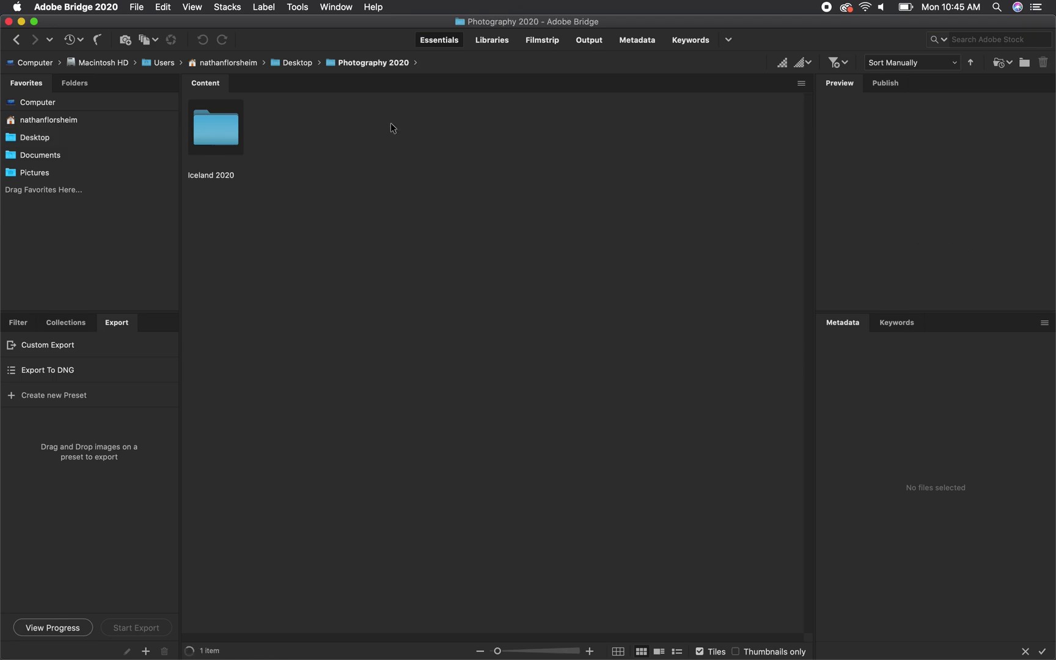
double_click(204, 136)
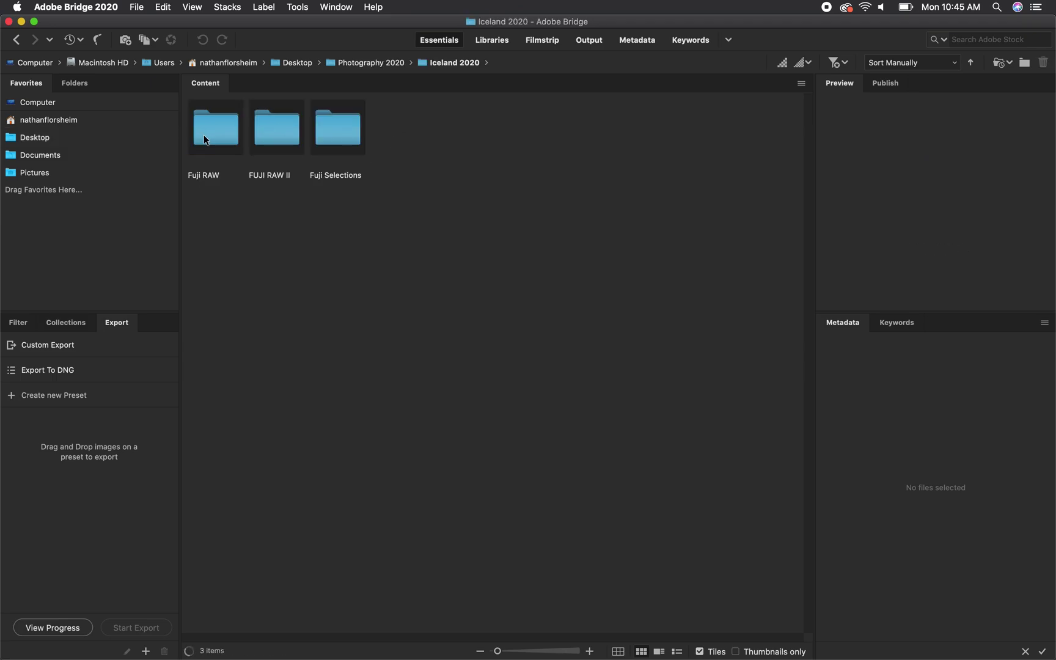
double_click(353, 140)
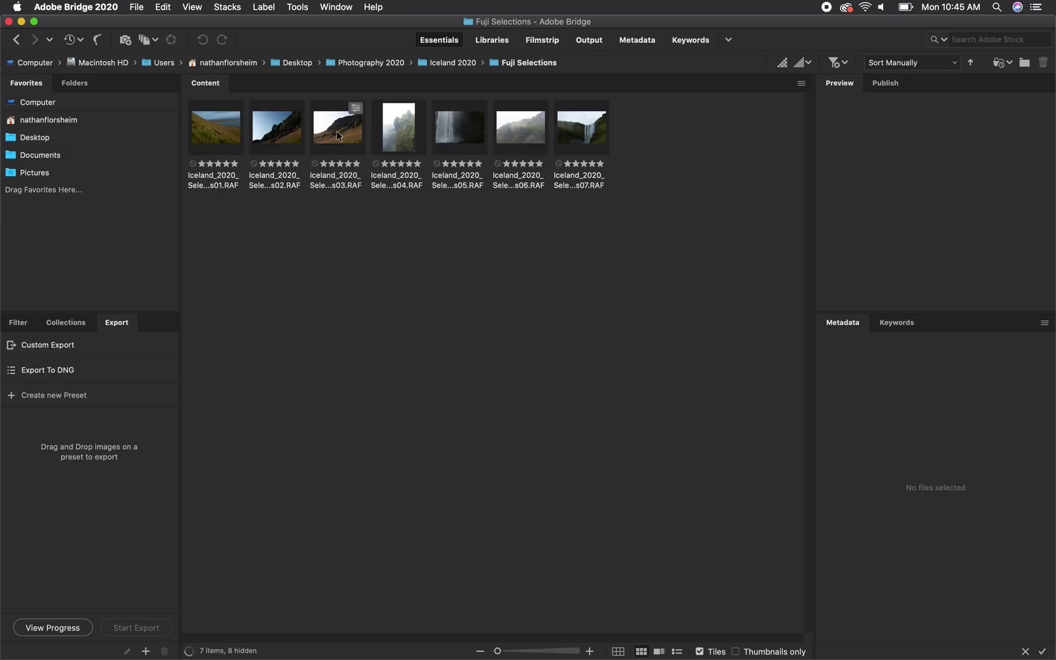
left_click(542, 40)
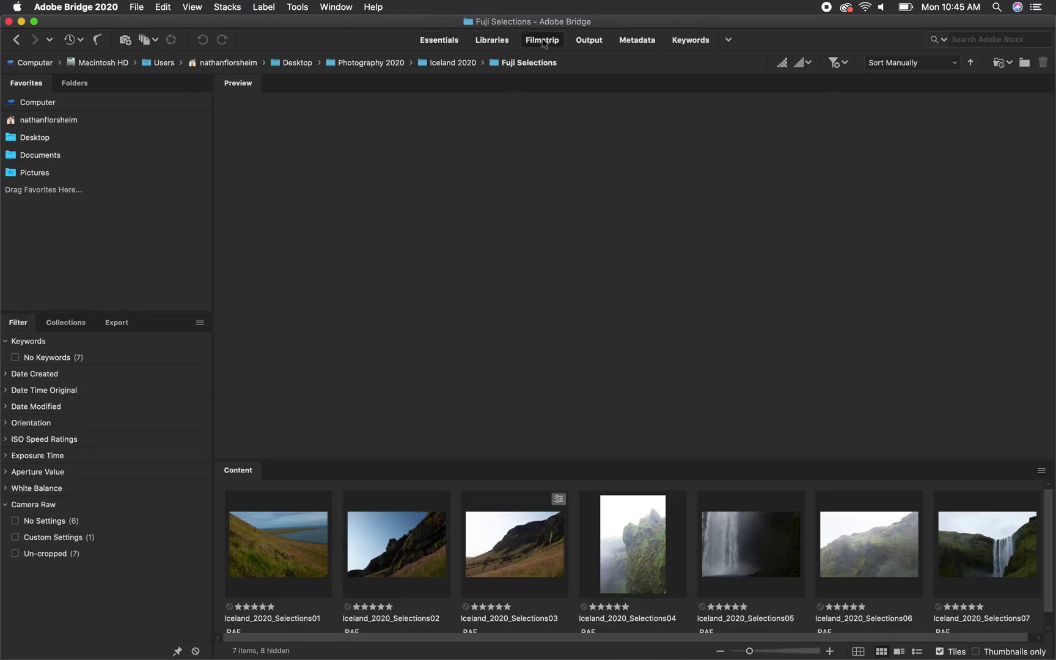
Open the third hillside photo, Iceland_2020_Selections03.RAF, in Affinity Photo by dropping it on its Dock icon
left_click(525, 554)
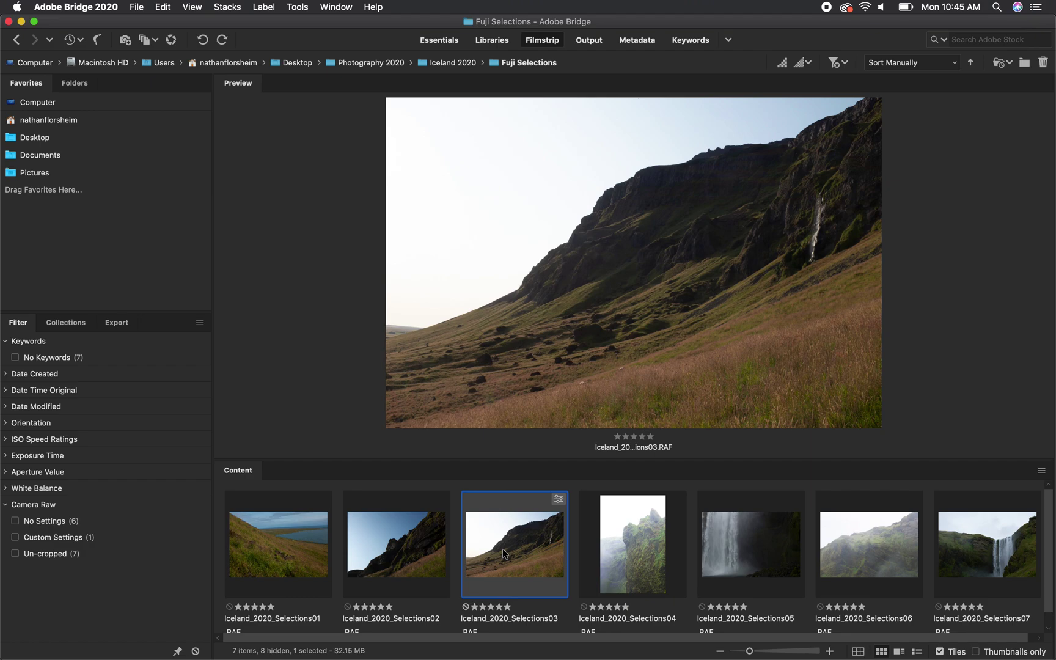
right_click(502, 547)
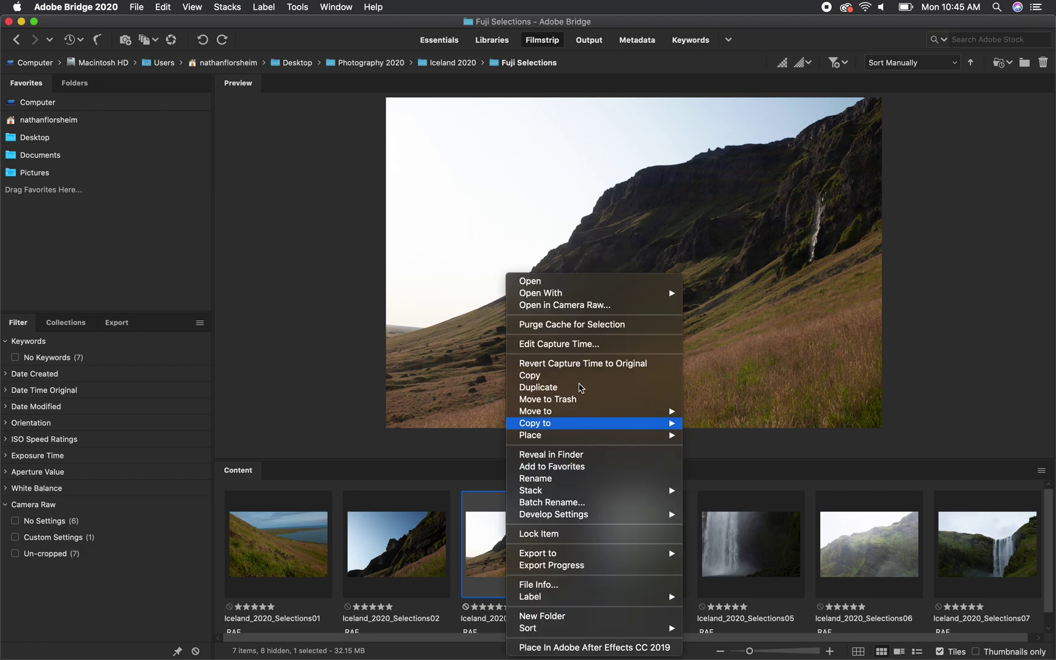
mouse_move(606, 299)
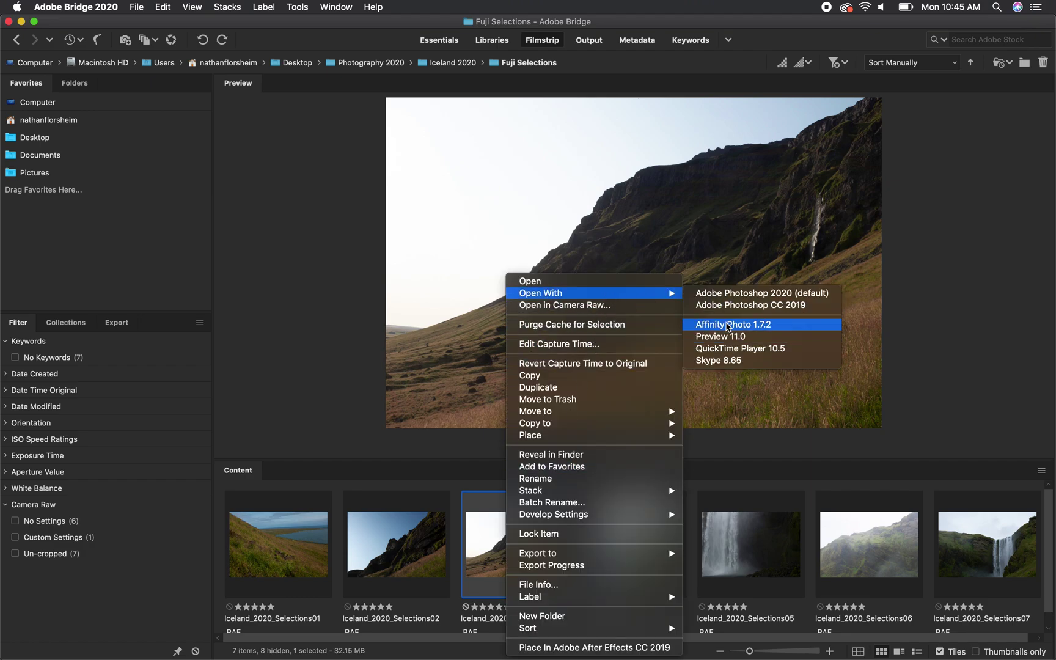
left_click(488, 462)
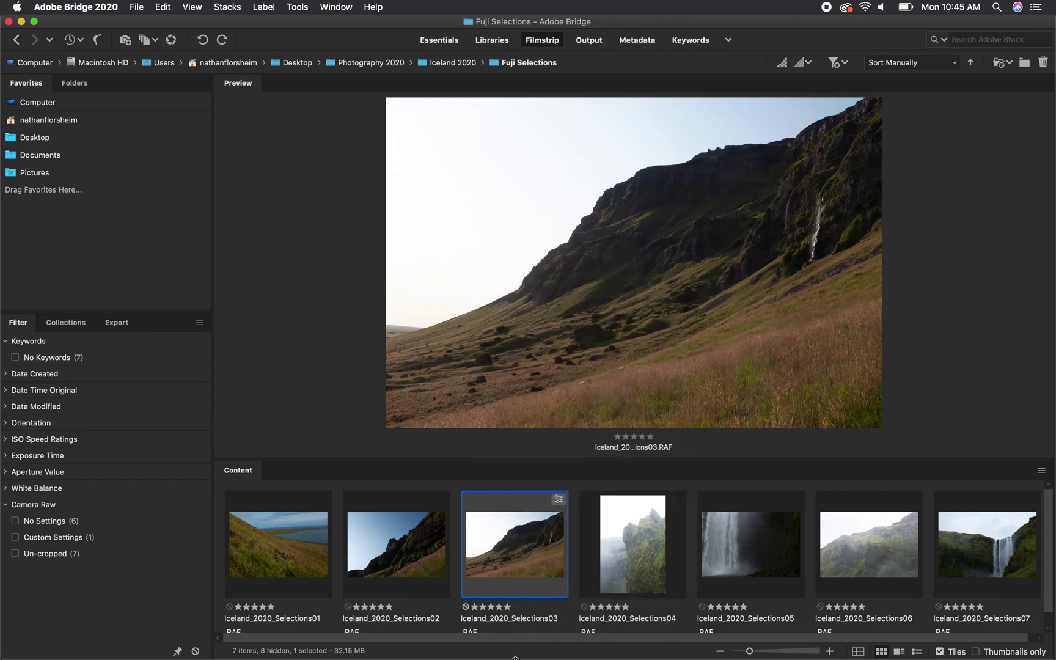
mouse_move(552, 653)
left_click_drag(515, 547, 648, 645)
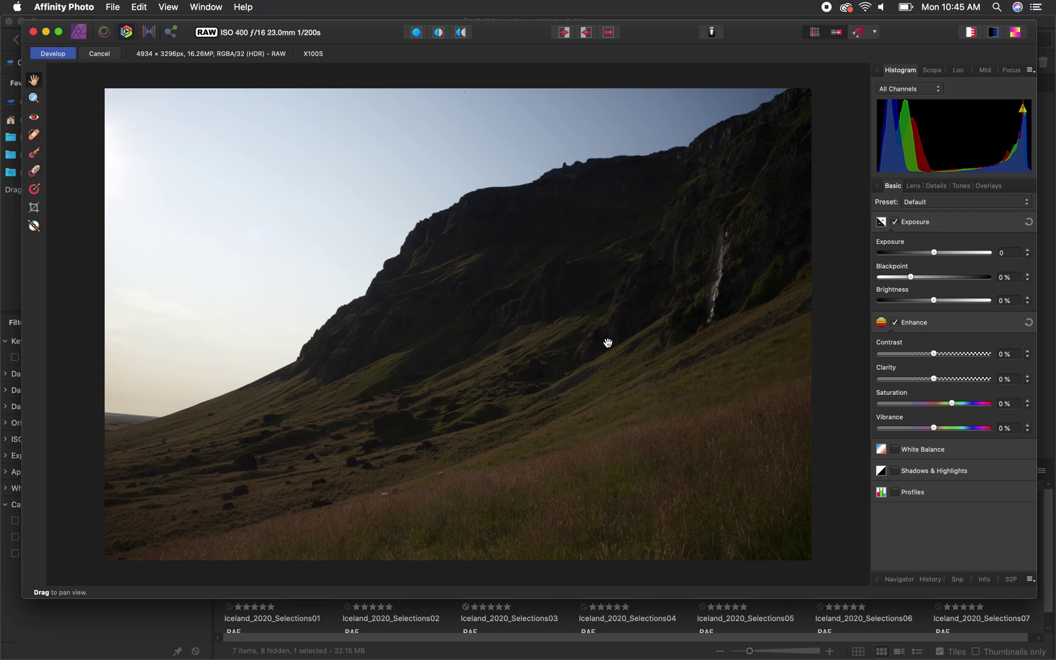
Show the Lens tab with the Fujifilm X100 profile and chromatic aberration reduction
left_click(913, 188)
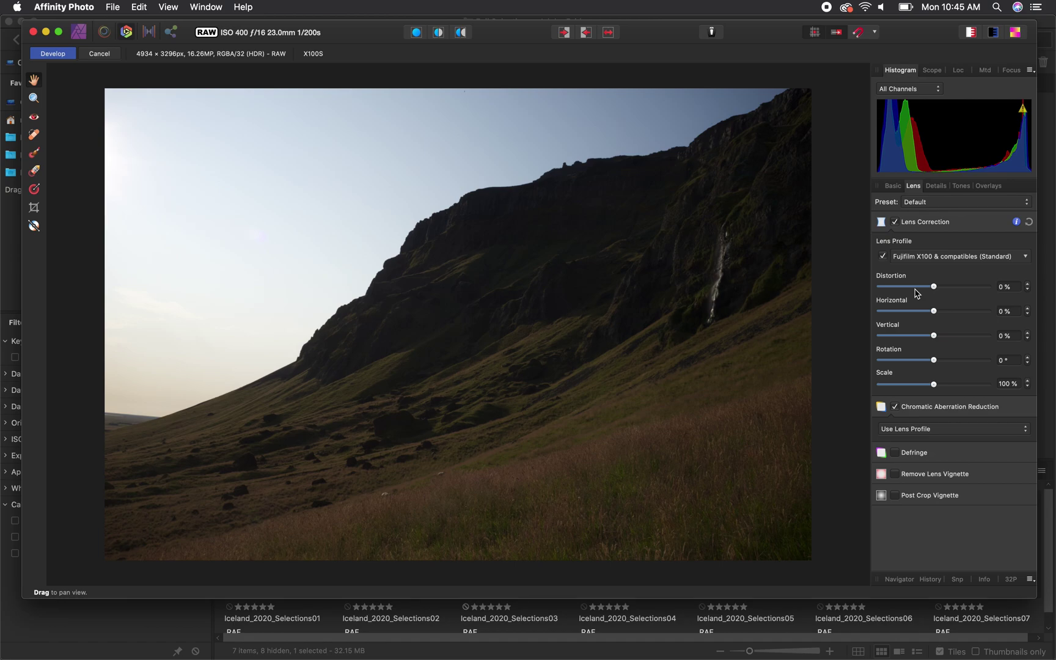
Compare the photo with and without the lens profile correction, leaving it enabled
left_click(882, 256)
left_click(882, 256)
left_click(882, 256)
left_click(882, 256)
Enable Defringe (270° hue, 30 px radius) and Remove Lens Vignette
left_click(894, 453)
scroll(896, 458, "down", 2)
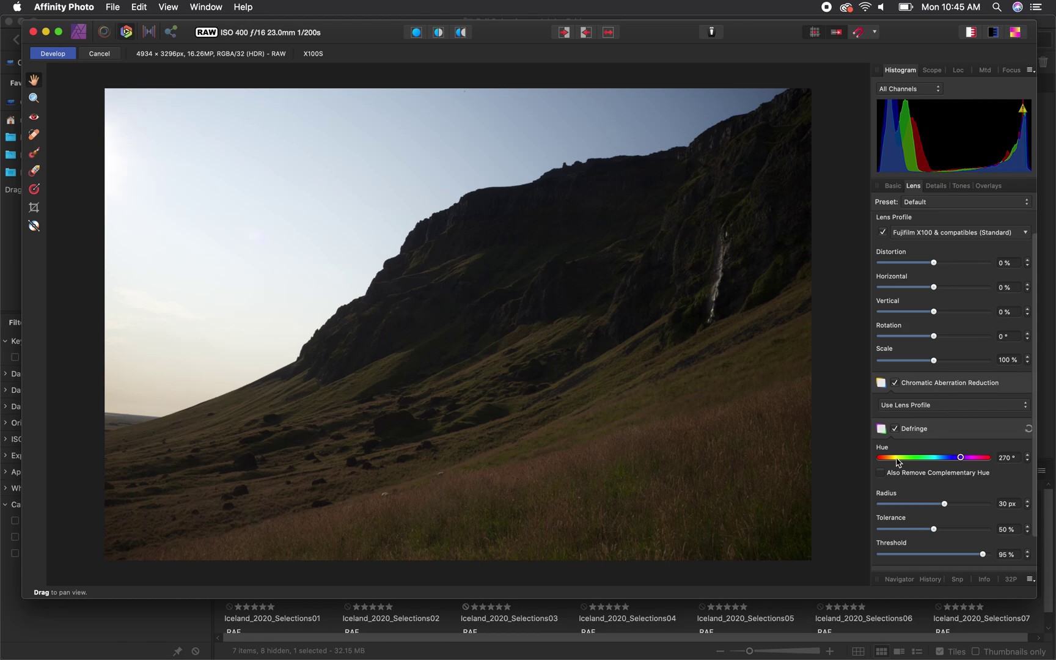
scroll(896, 463, "down", 3)
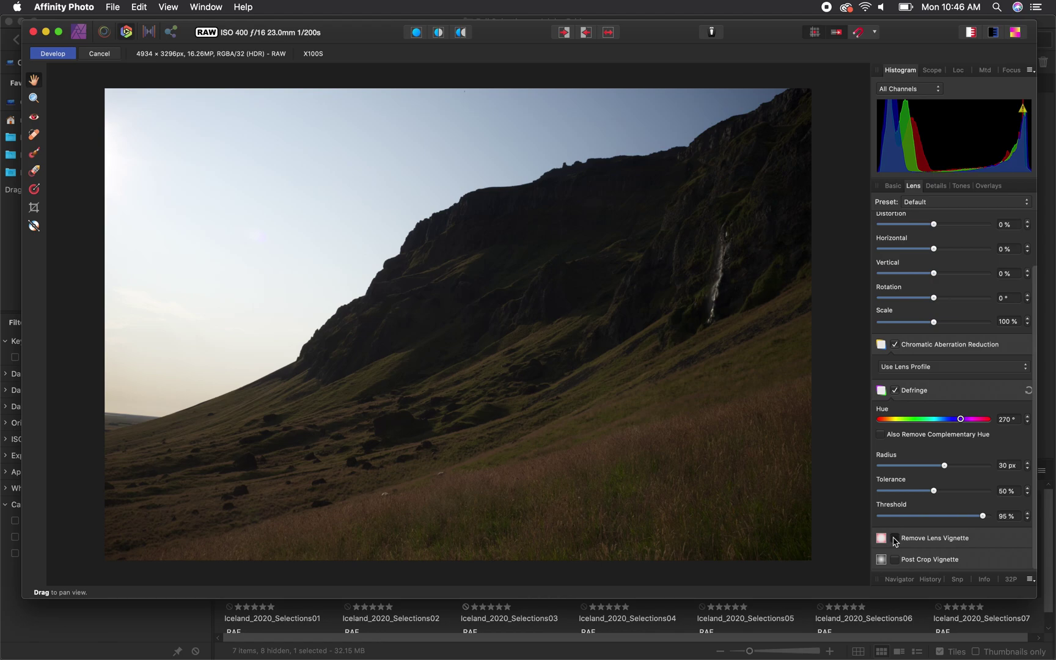
left_click(894, 539)
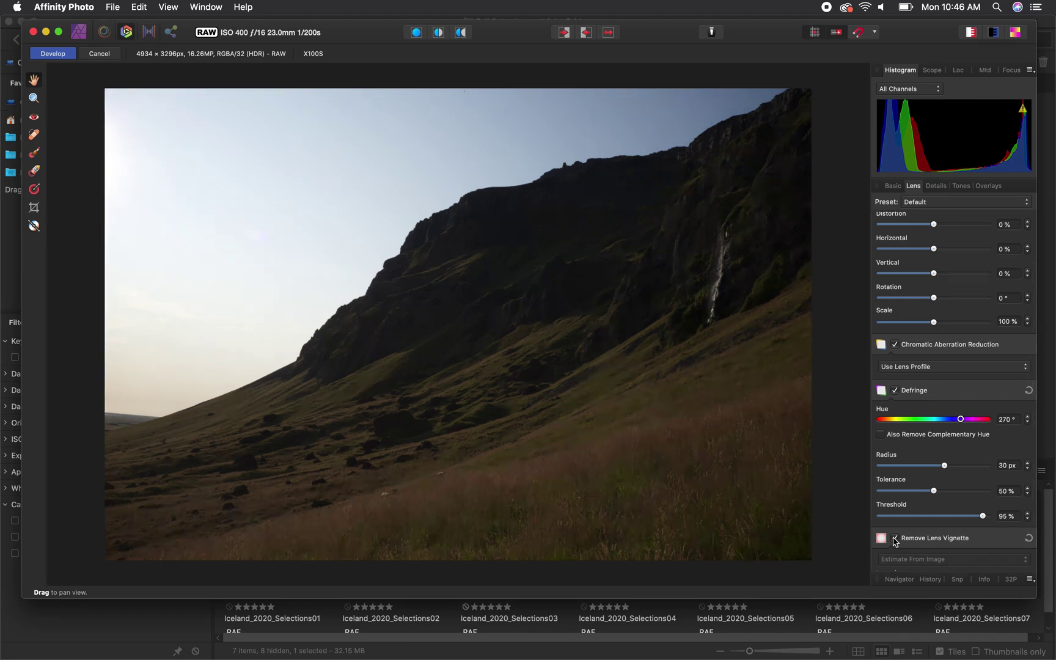
Switch back to the Basic tab with Exposure at 0 and Enhance at 0%
left_click(889, 189)
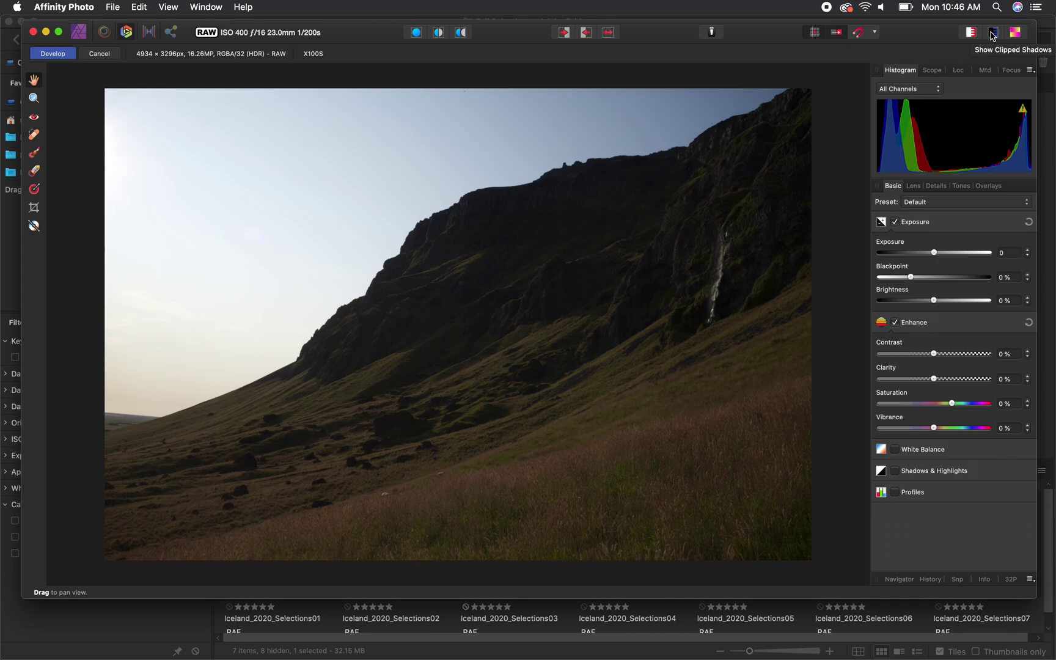
Show clipped highlights, enable Shadows & Highlights with Highlights -84%, Shadows -4%, and Blackpoint -1%
left_click(971, 34)
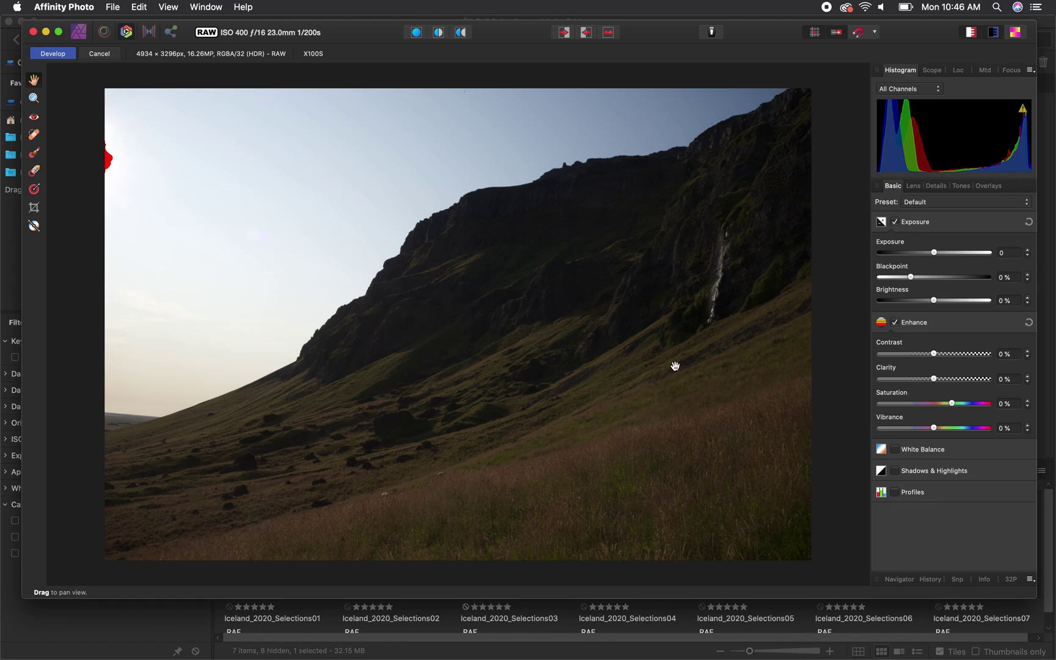
left_click(895, 471)
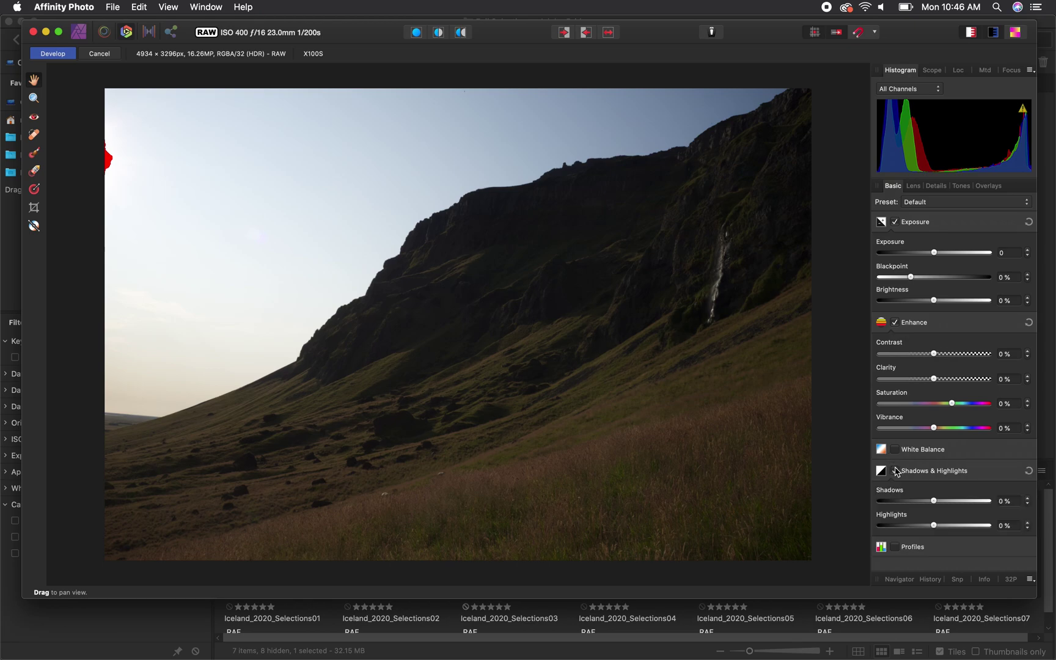
left_click_drag(934, 502, 886, 526)
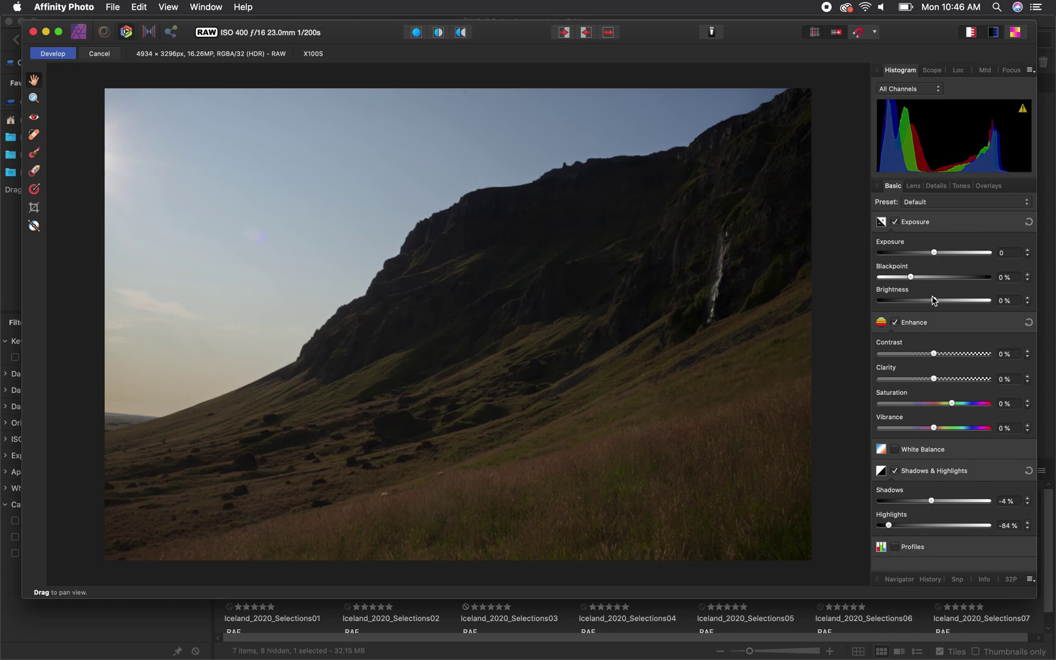
left_click_drag(911, 277, 945, 300)
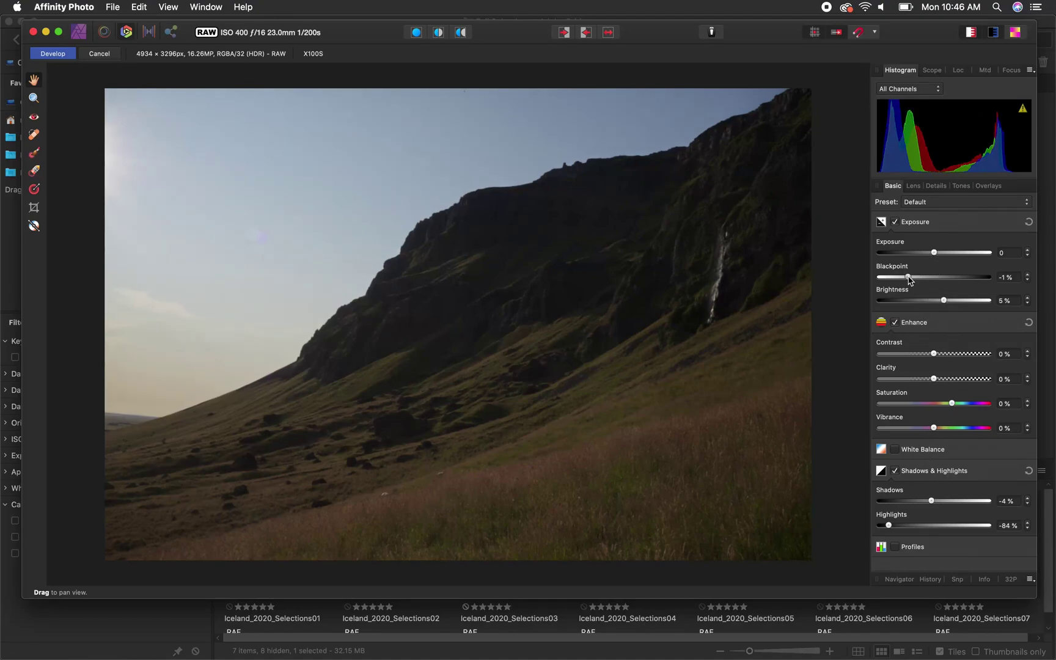
Set Blackpoint to 2%, Contrast to 5% and Exposure to 0.624
left_click_drag(910, 275, 919, 279)
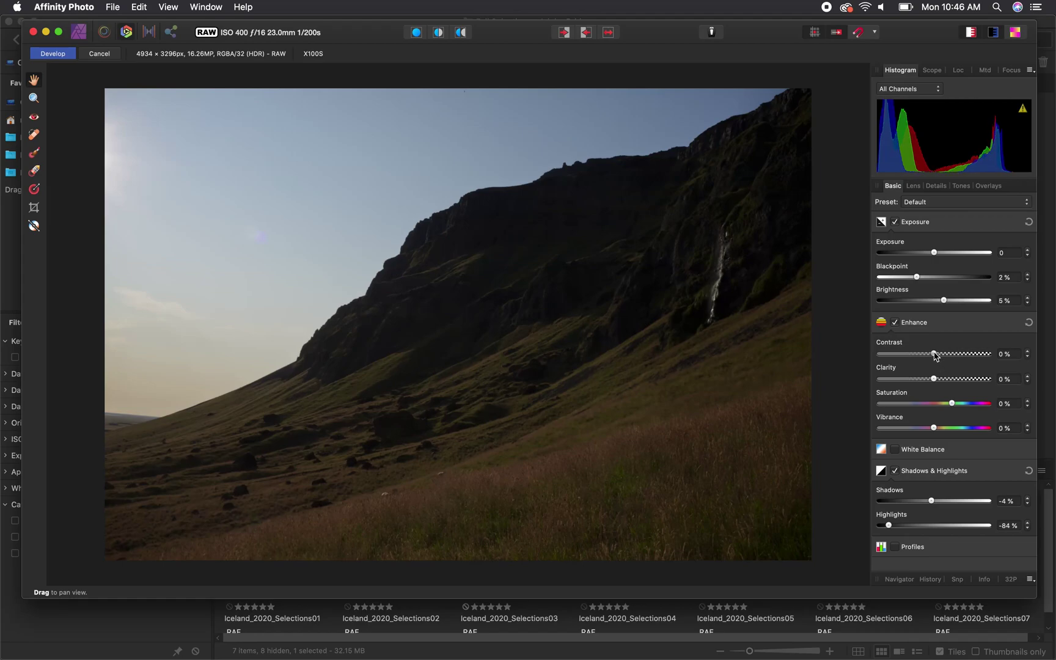
left_click_drag(934, 353, 939, 354)
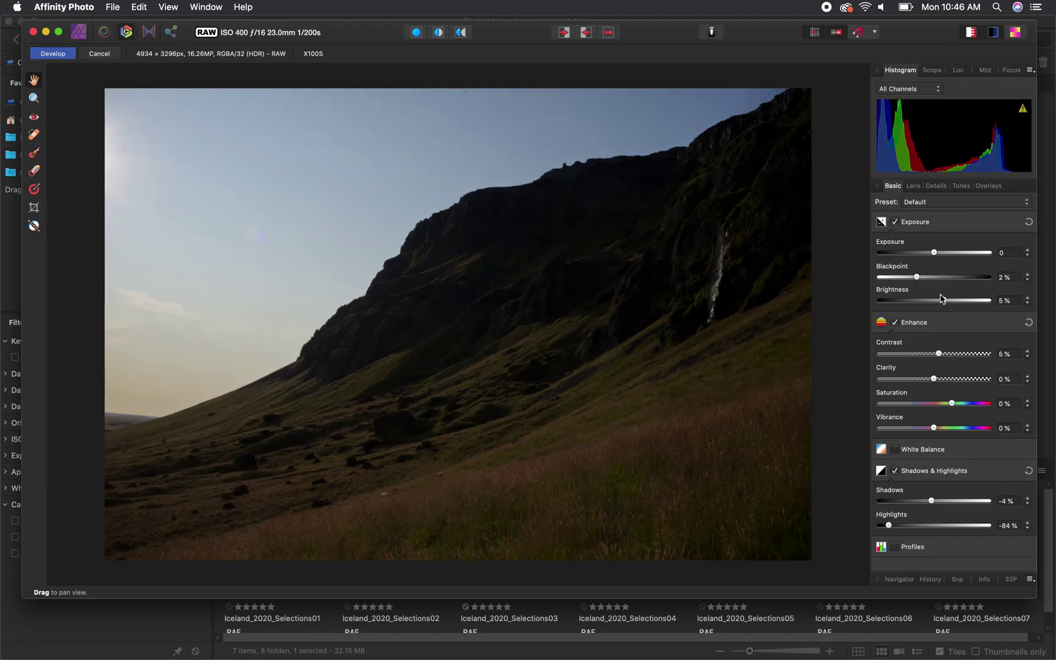
left_click_drag(934, 253, 939, 253)
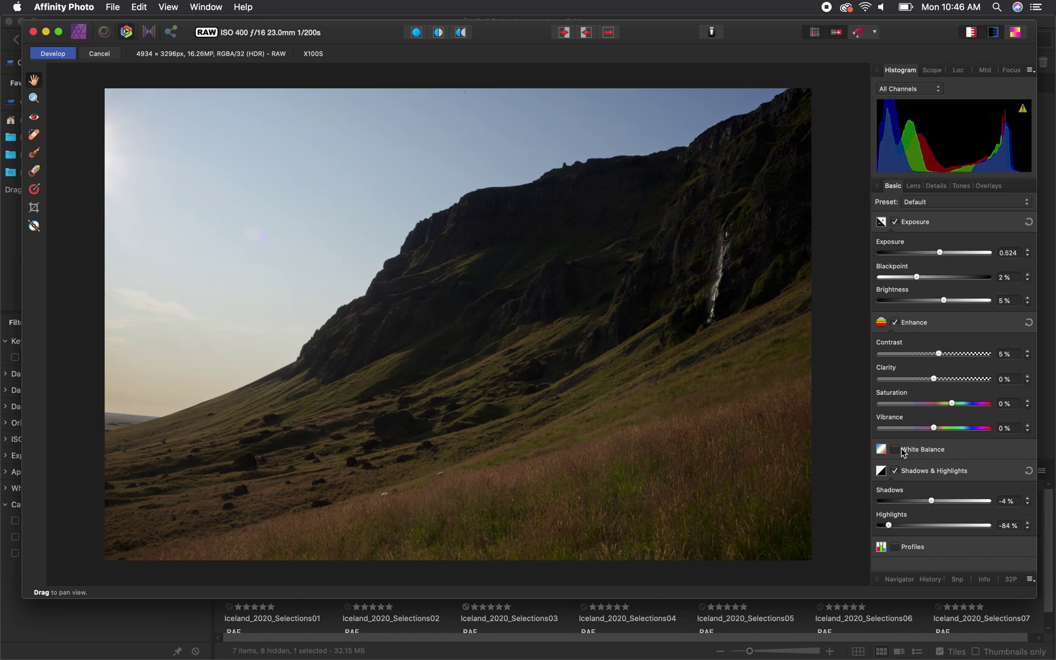
Enable White Balance and settle Temperature at 5071 K with 3% Tint
left_click(894, 450)
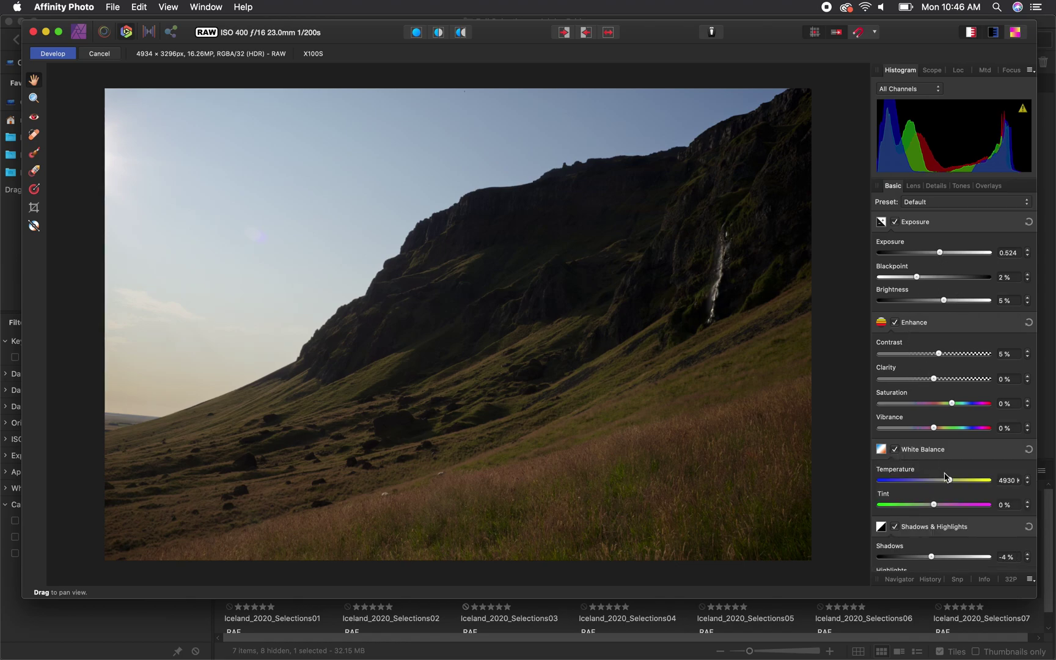
left_click_drag(949, 481, 949, 481)
left_click_drag(949, 482, 936, 505)
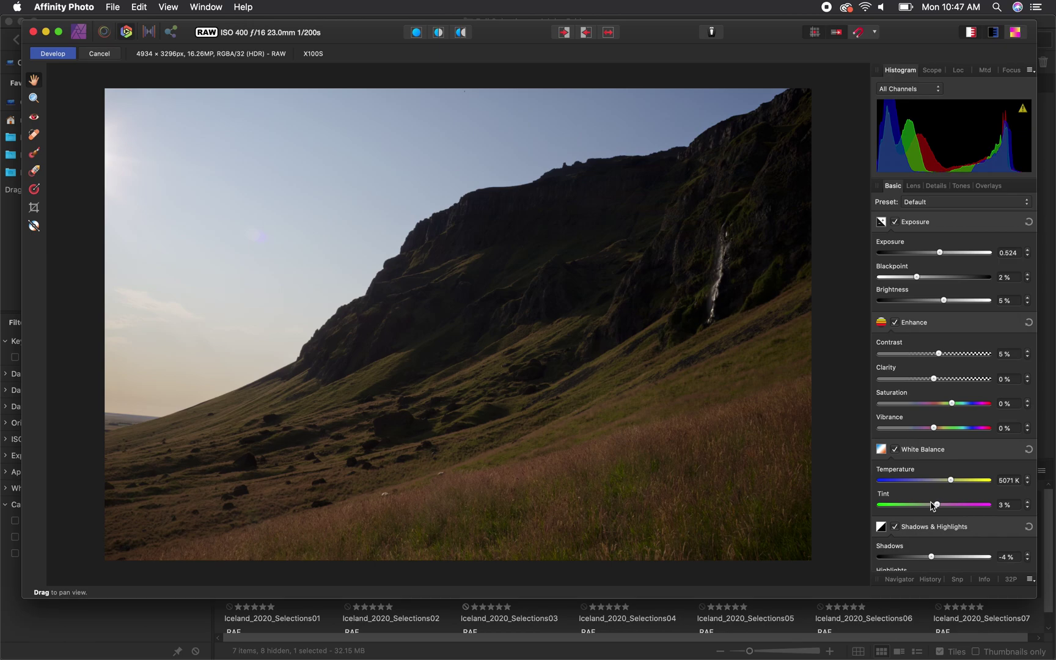
Sample the sky, waterfall and grass as white points until Temperature reads 4603 K, Tint 5%
left_click(36, 225)
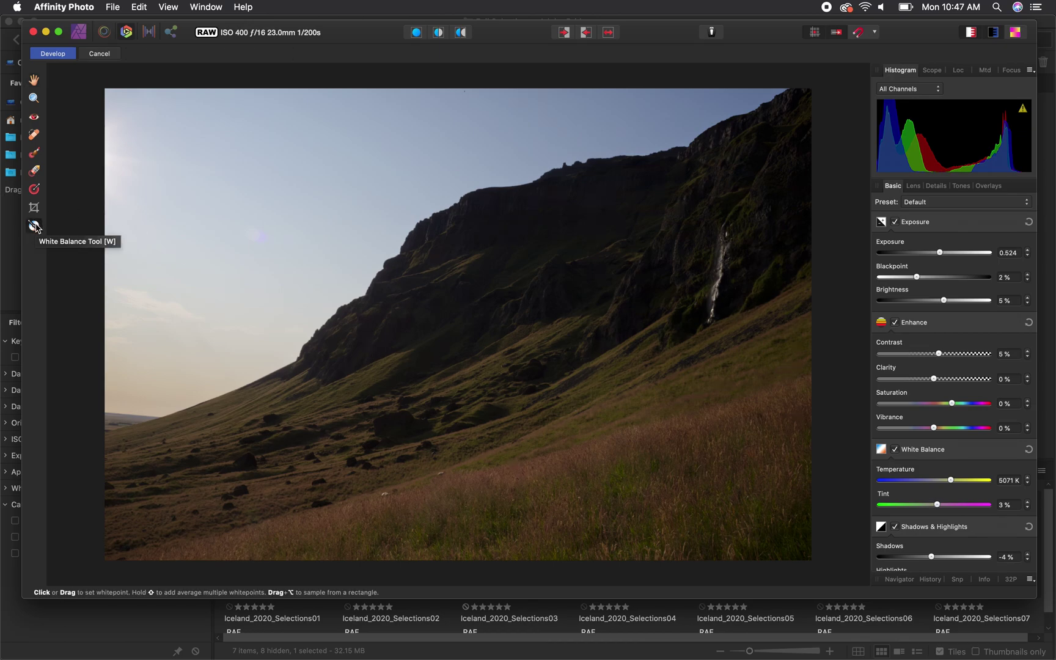
left_click(136, 378)
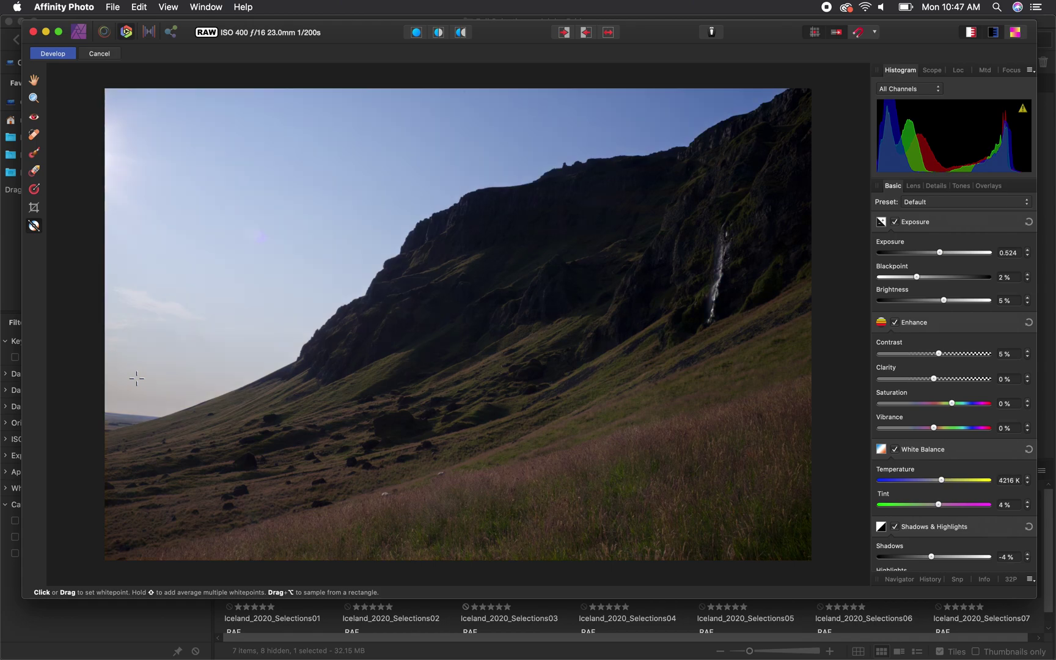
left_click(135, 294)
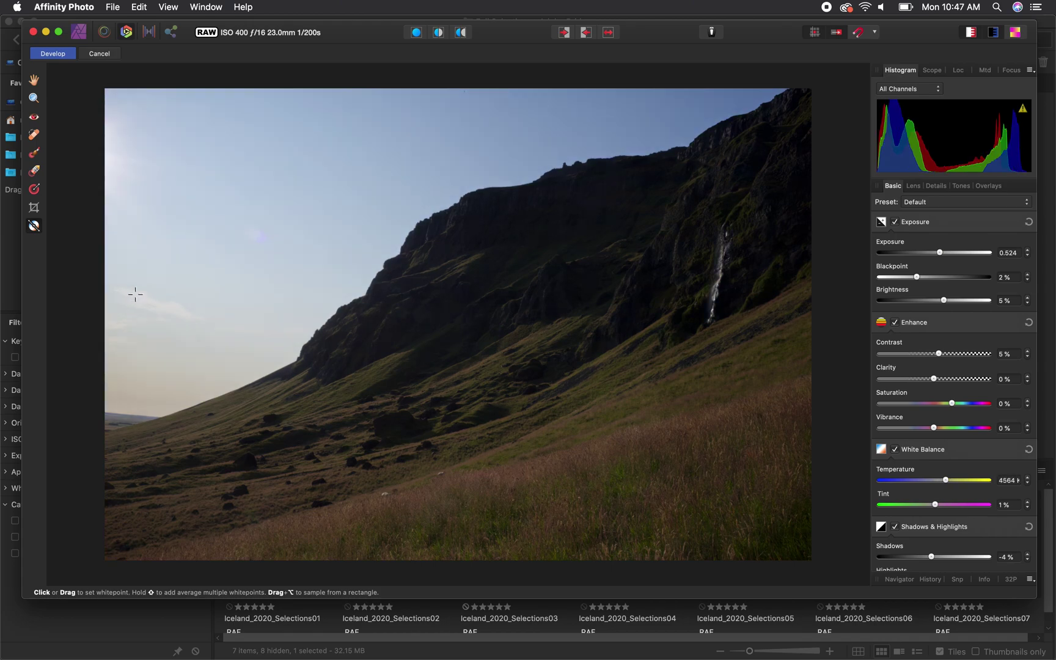
left_click(716, 282)
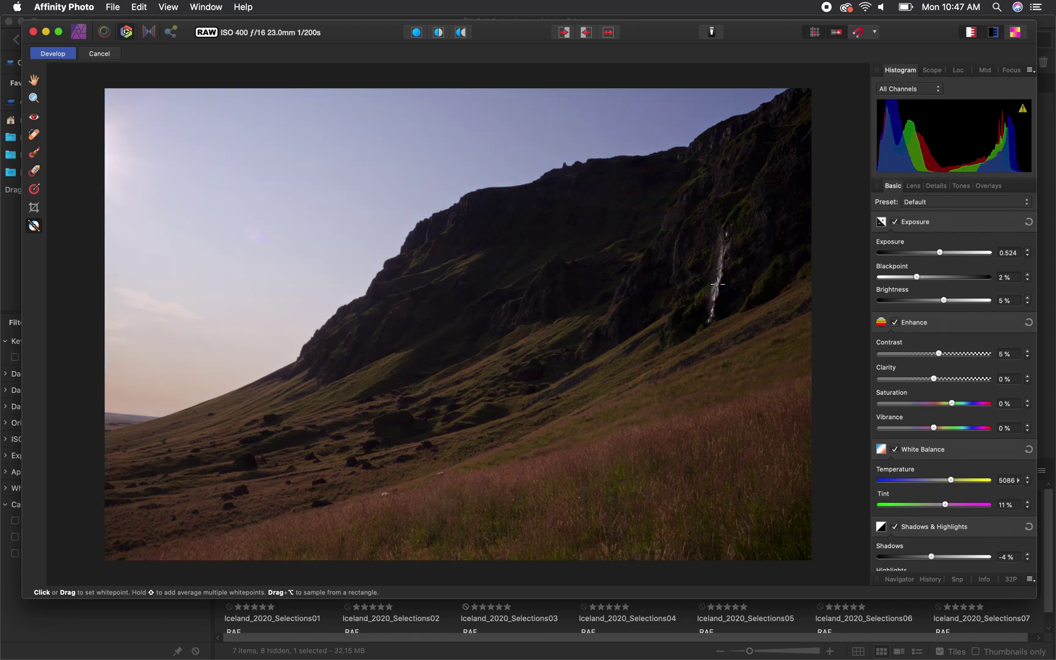
left_click(162, 130)
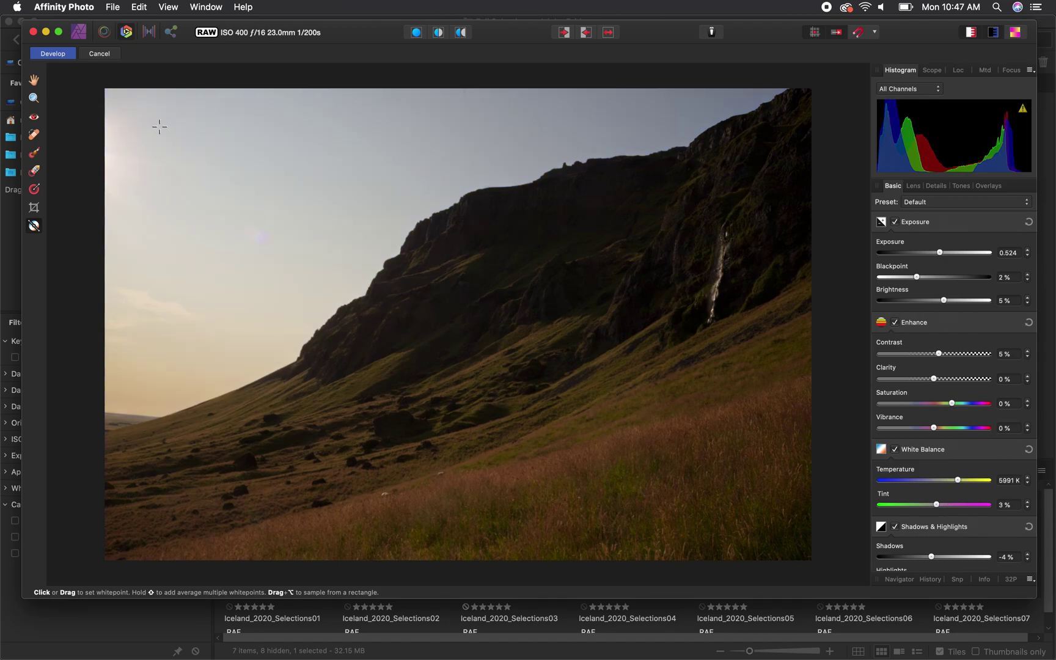
left_click(634, 455)
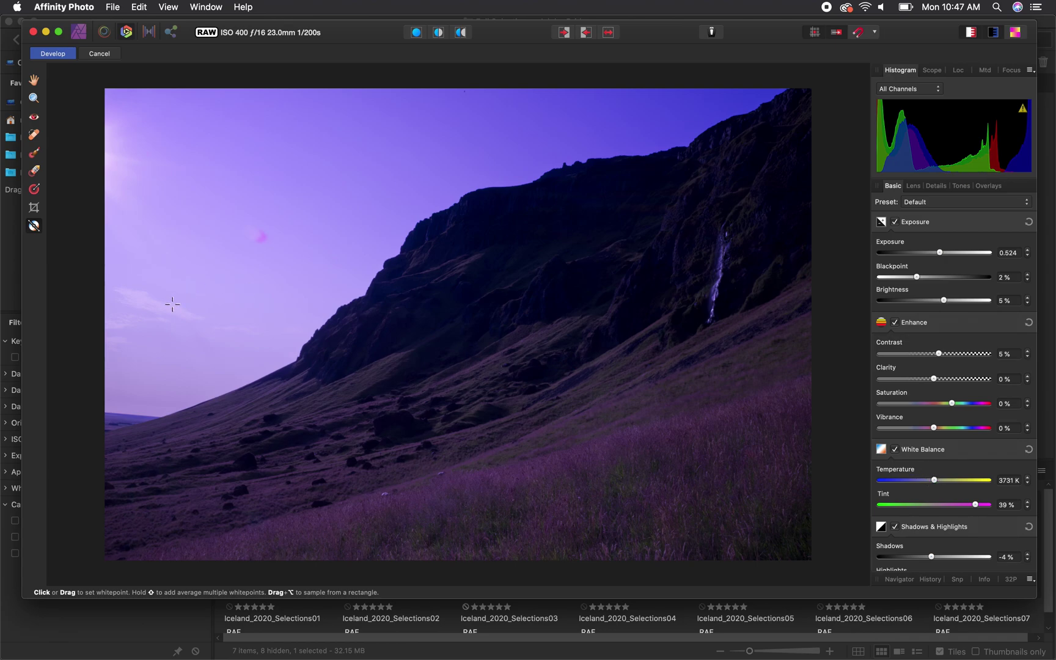
left_click(165, 345)
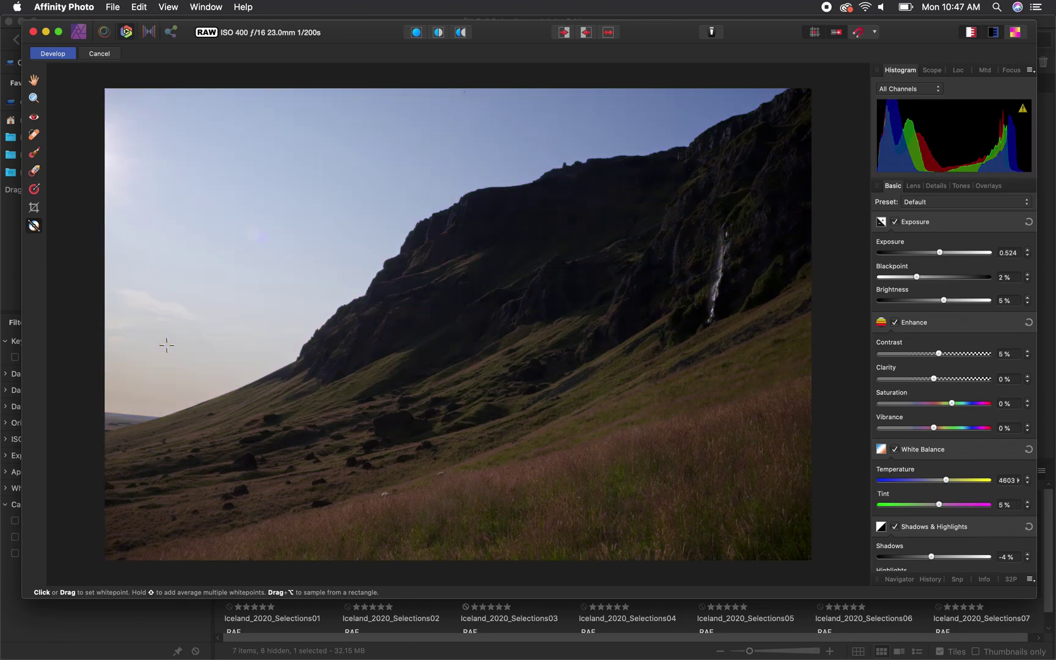
left_click(34, 80)
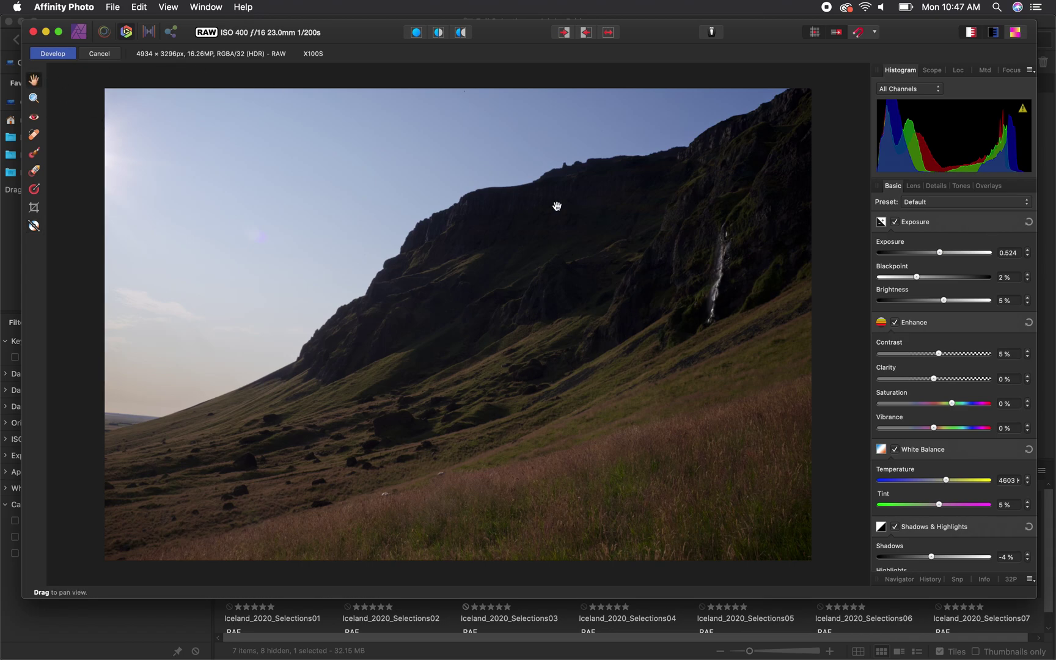
Set Enhance Saturation to 5% and Vibrance to -1%
scroll(927, 276, "down", 3)
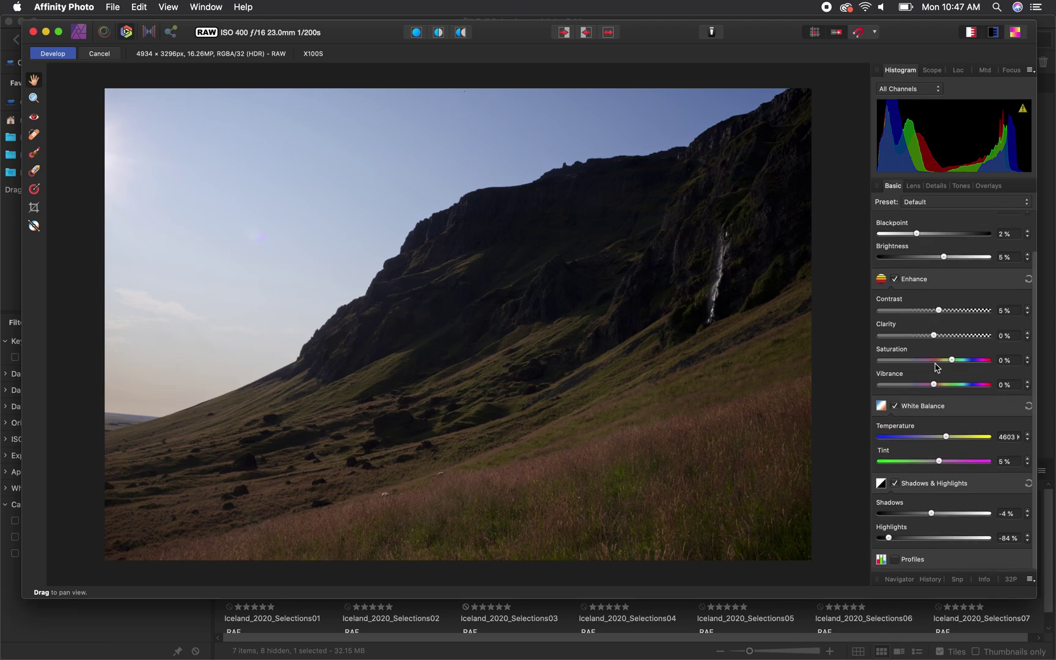
left_click_drag(933, 386, 957, 363)
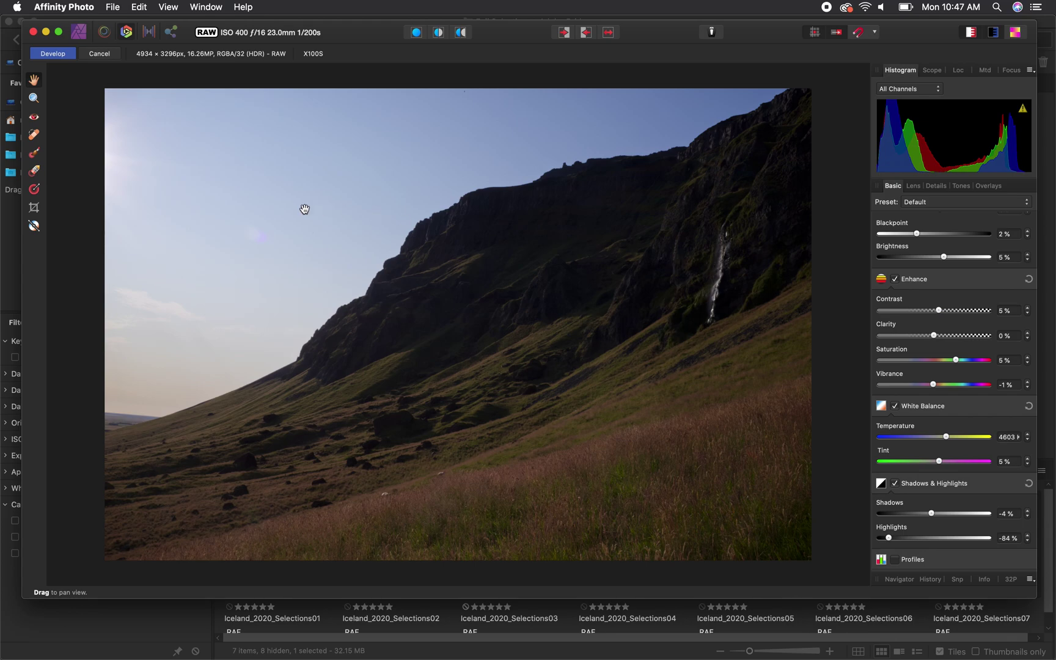
Crop at Original Ratio from the top-left corner, rotate slightly to straighten, and commit
left_click(34, 210)
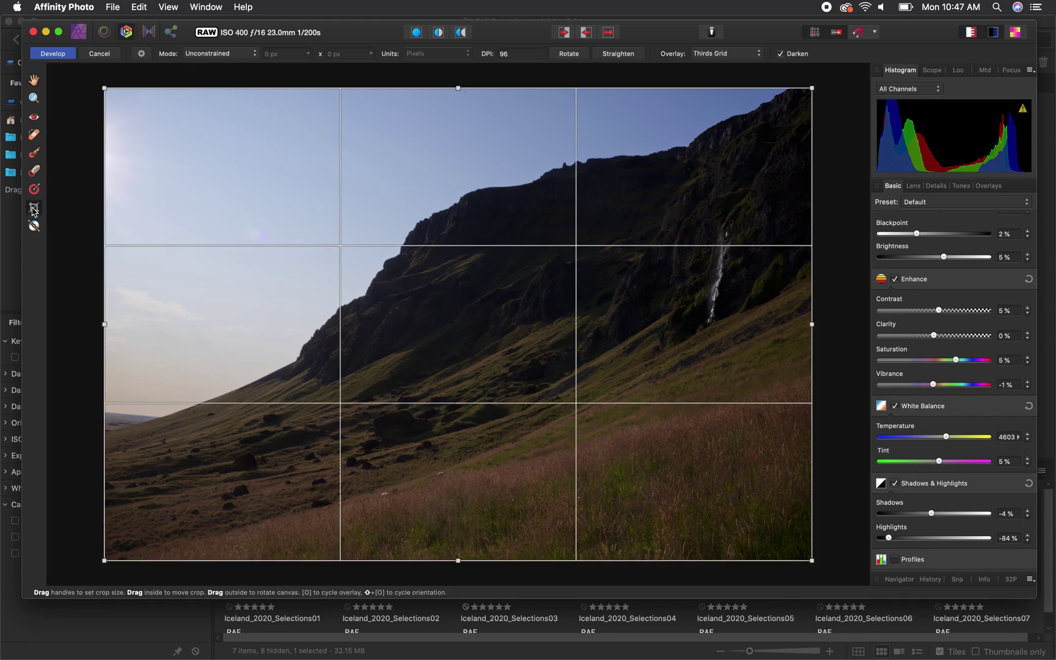
left_click(249, 56)
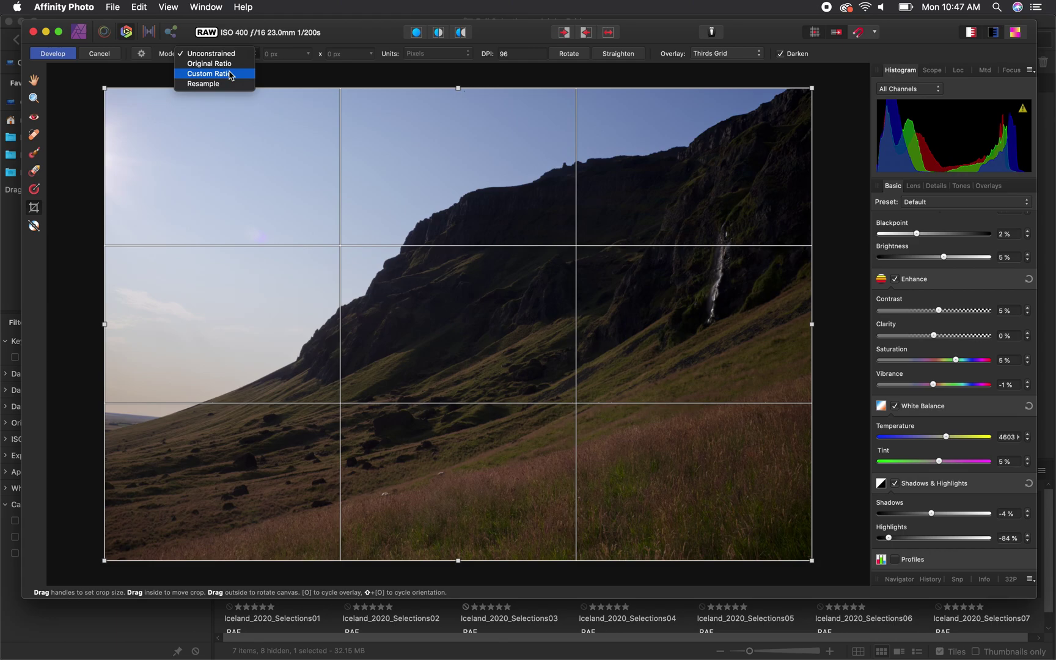
left_click(231, 63)
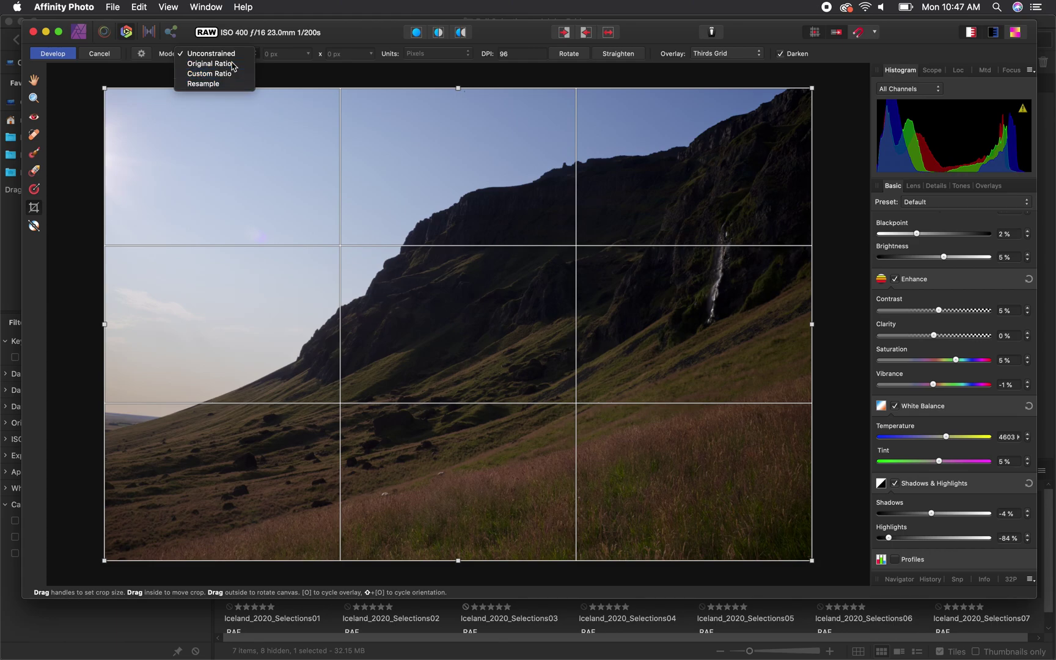
mouse_move(102, 86)
left_mouse_down()
mouse_move(136, 104)
mouse_move(106, 90)
left_mouse_up()
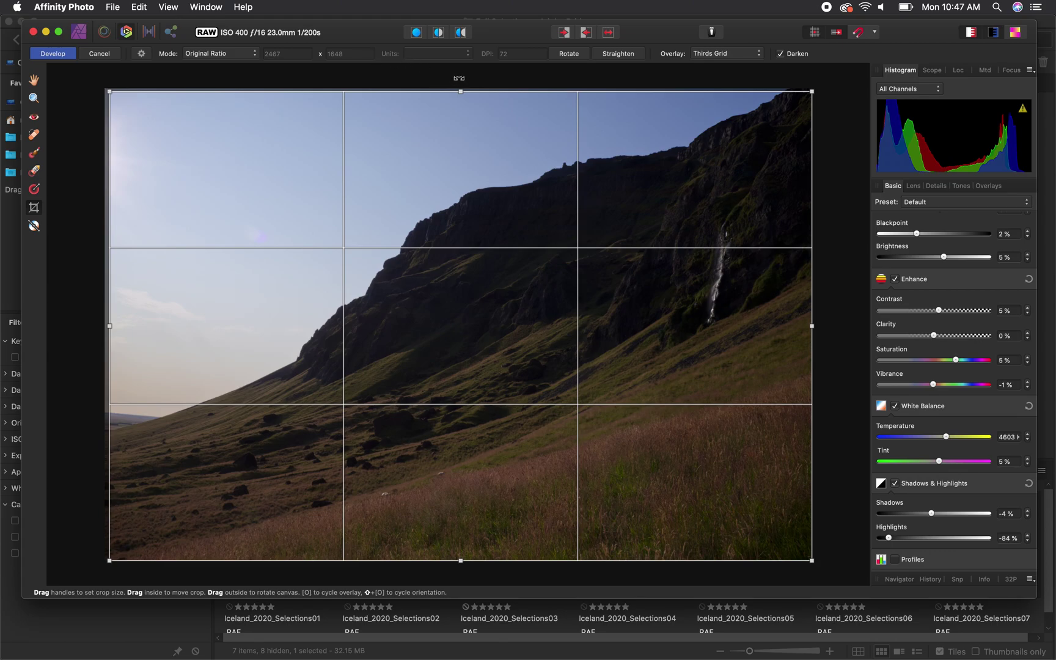
mouse_move(460, 78)
left_mouse_down()
mouse_move(449, 76)
mouse_move(474, 77)
mouse_move(461, 73)
left_mouse_up()
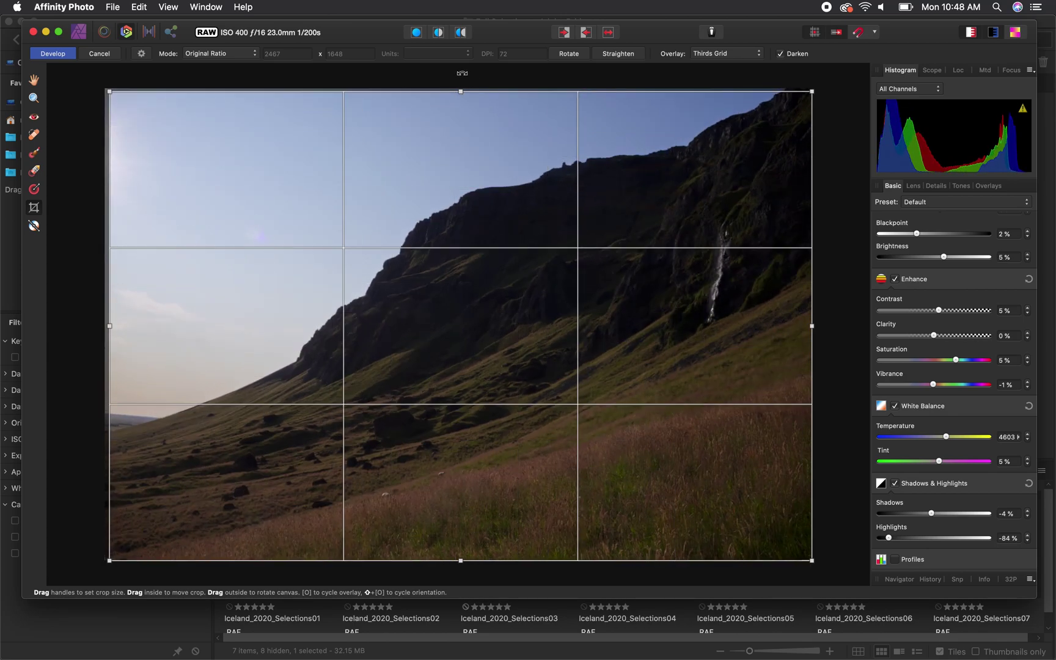
left_click(35, 80)
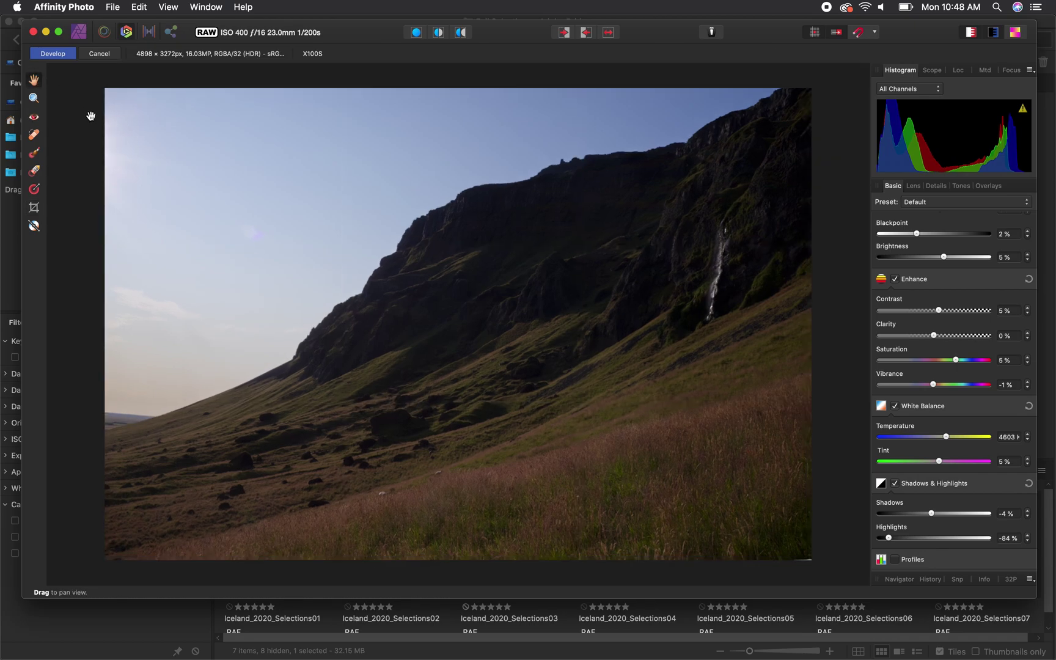
Trim the crop to 4861 × 3232 px, then set Contrast 8%, Shadows 5% and Highlights -62%
left_click(34, 207)
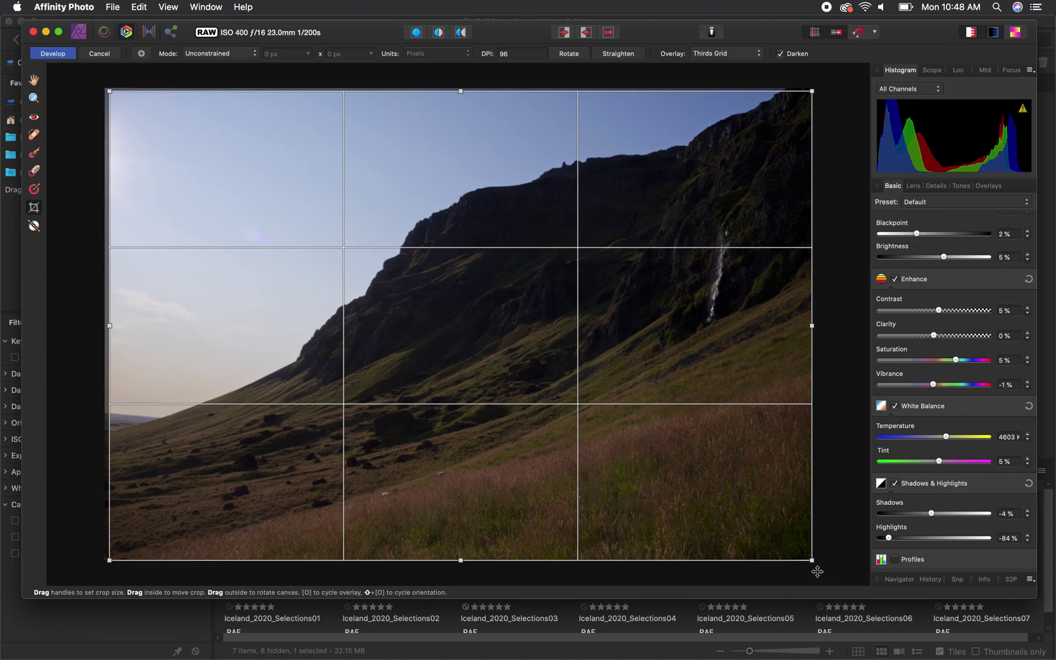
left_click_drag(811, 559, 807, 556)
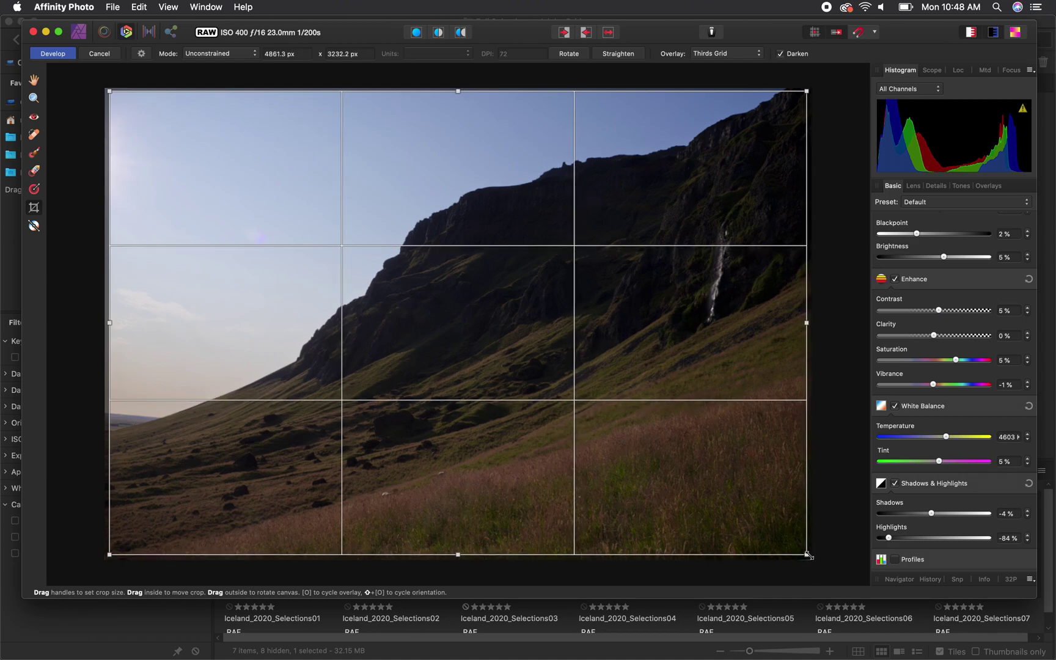
key("h")
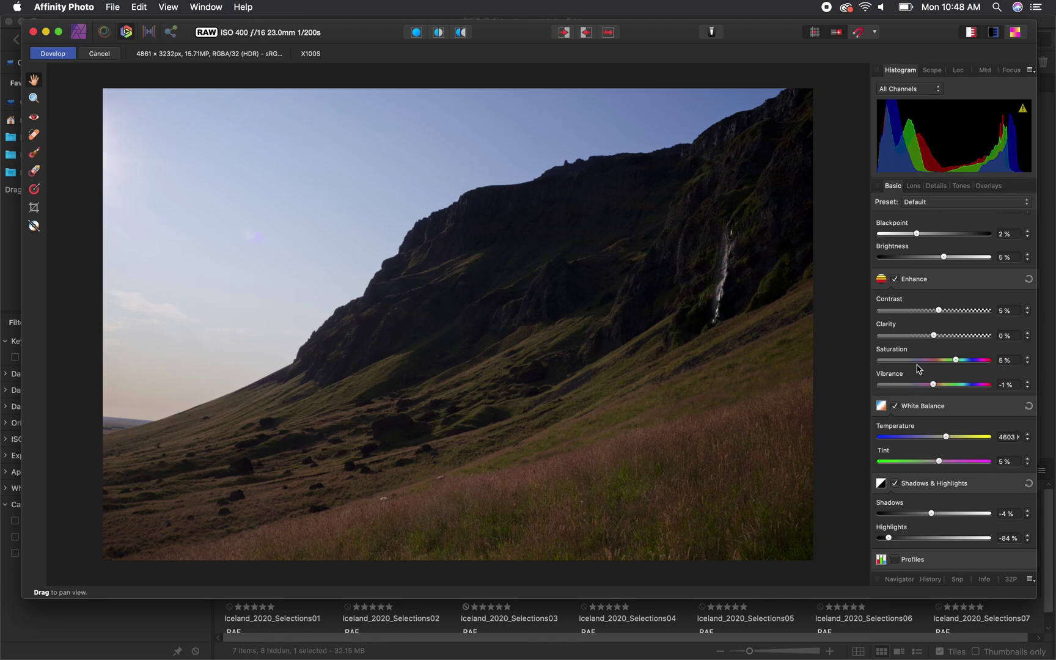
left_click_drag(939, 311, 943, 310)
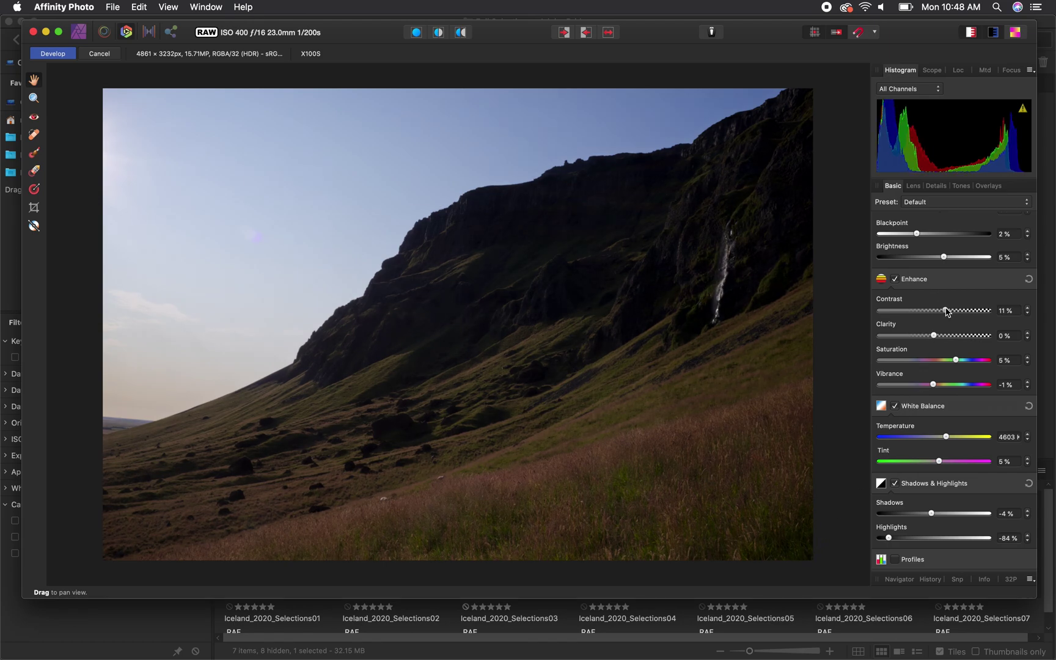
left_click_drag(889, 538, 939, 515)
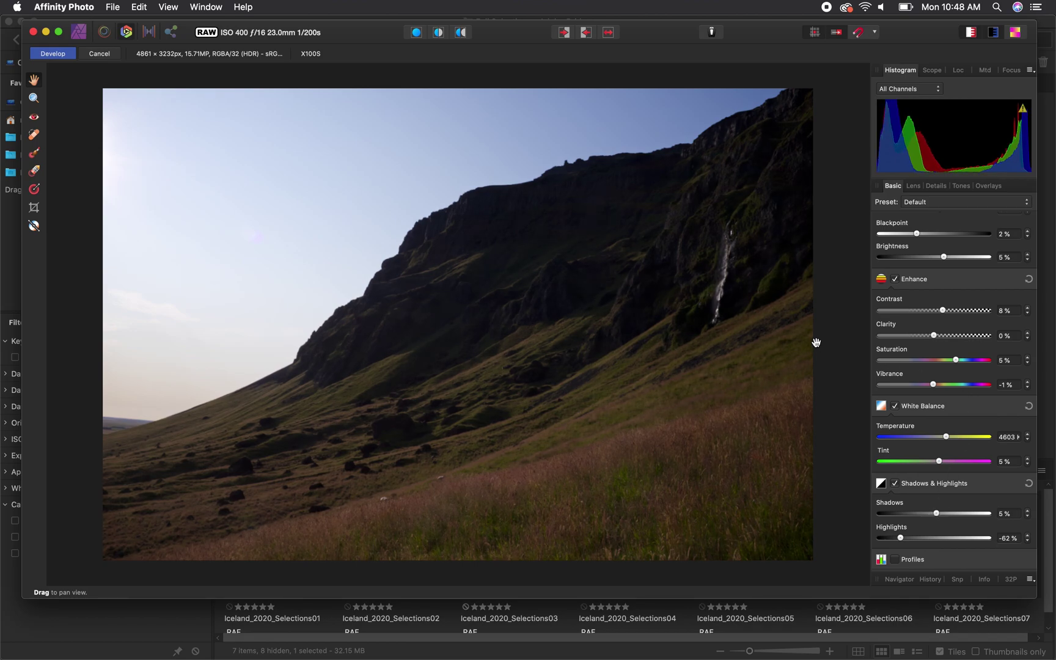
Develop the trimmed, toned hillside RAW photo into a Background pixel layer
left_click(55, 55)
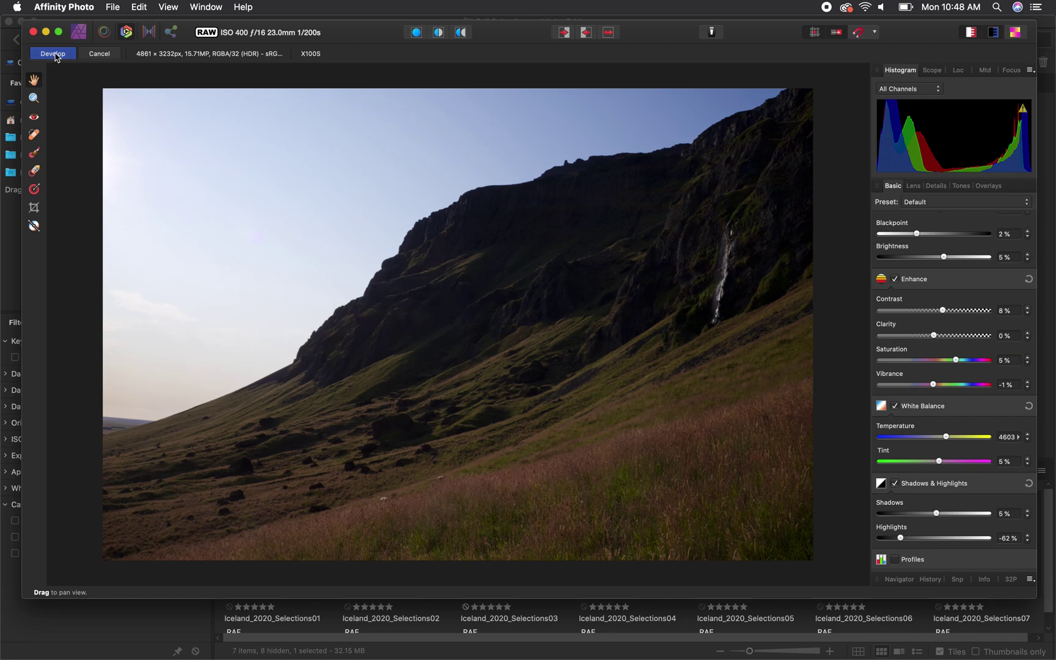